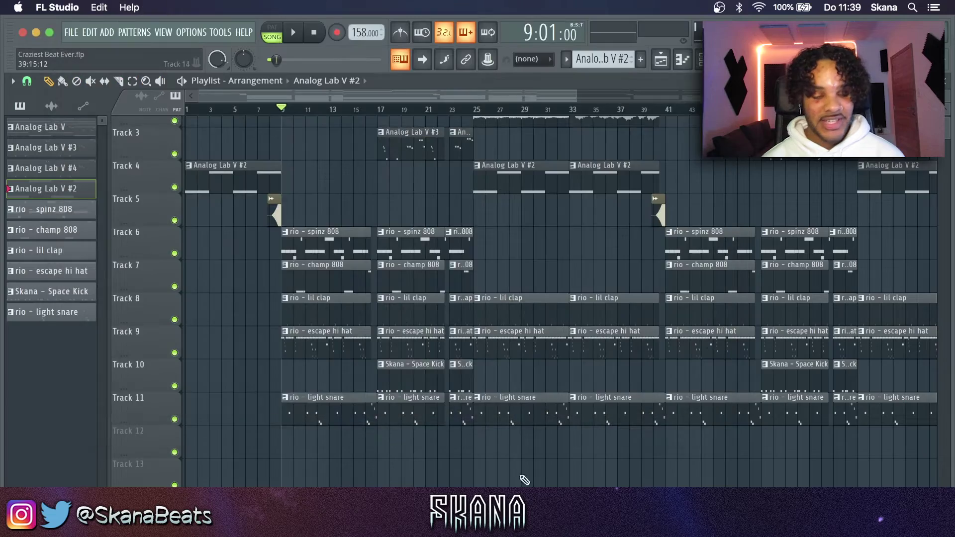
Open the rio - lil clap notes in the piano roll and play the pattern in pattern mode.
scroll(159, 417, "up", 3)
left_click(366, 323)
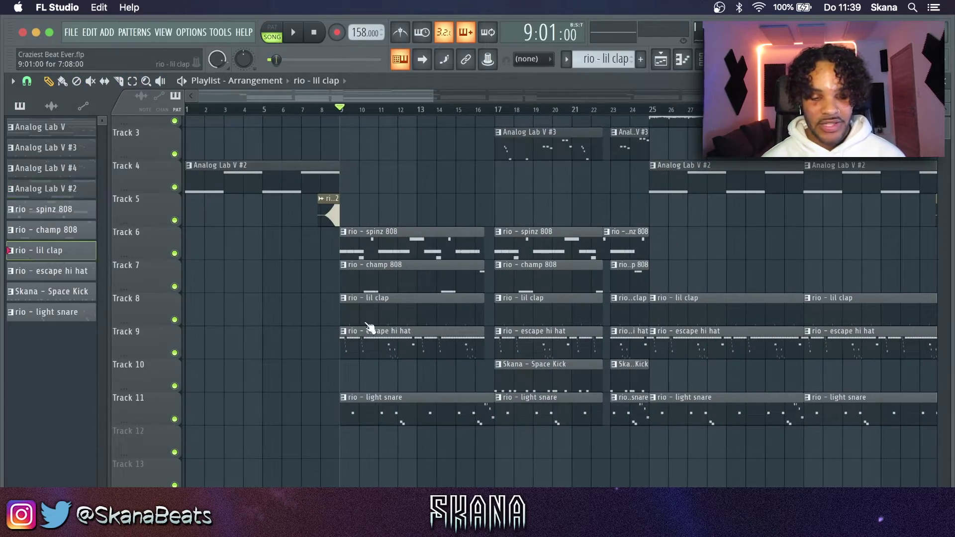
key("F6")
left_click(272, 29)
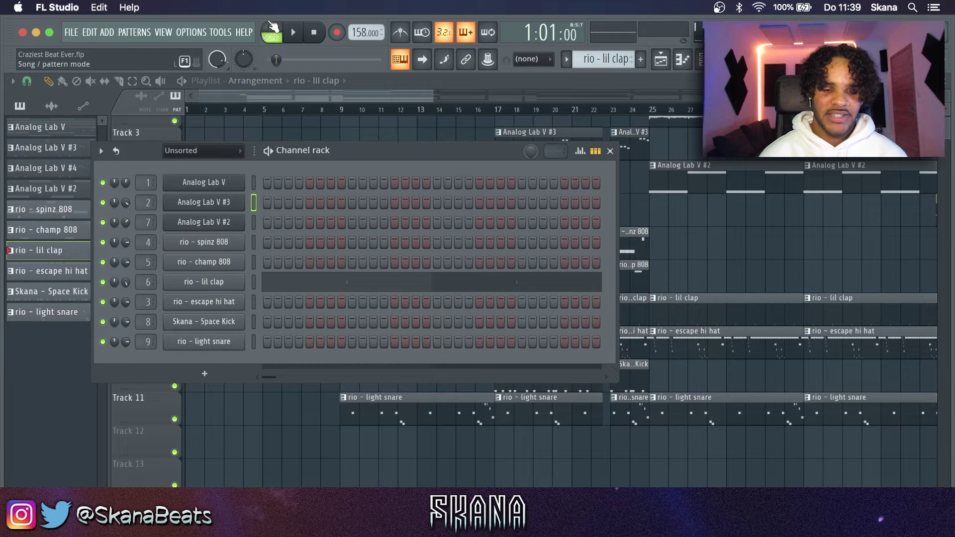
left_click(331, 287)
key("space")
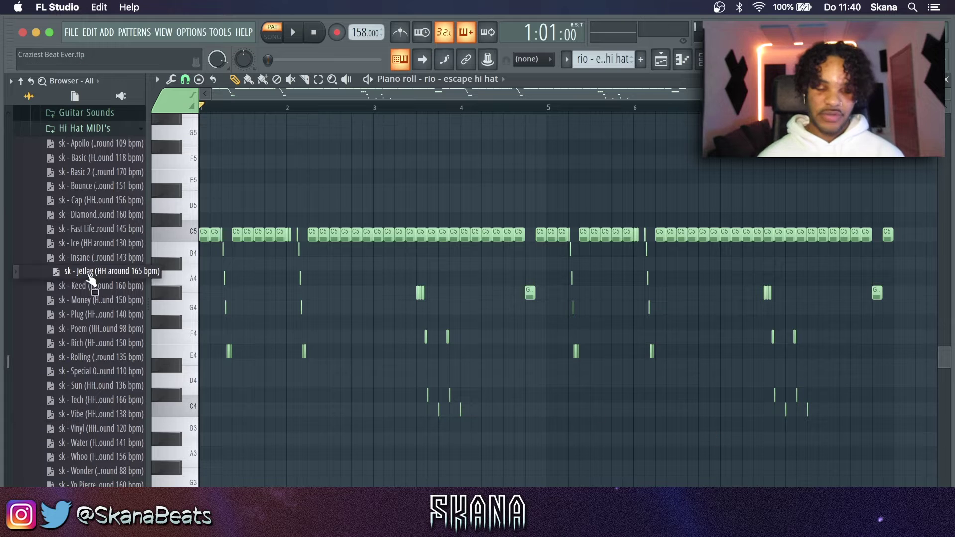
Look through the Hi Hat MIDI's folder and play the rio - escape hi hat pattern.
scroll(127, 298, "up", 4)
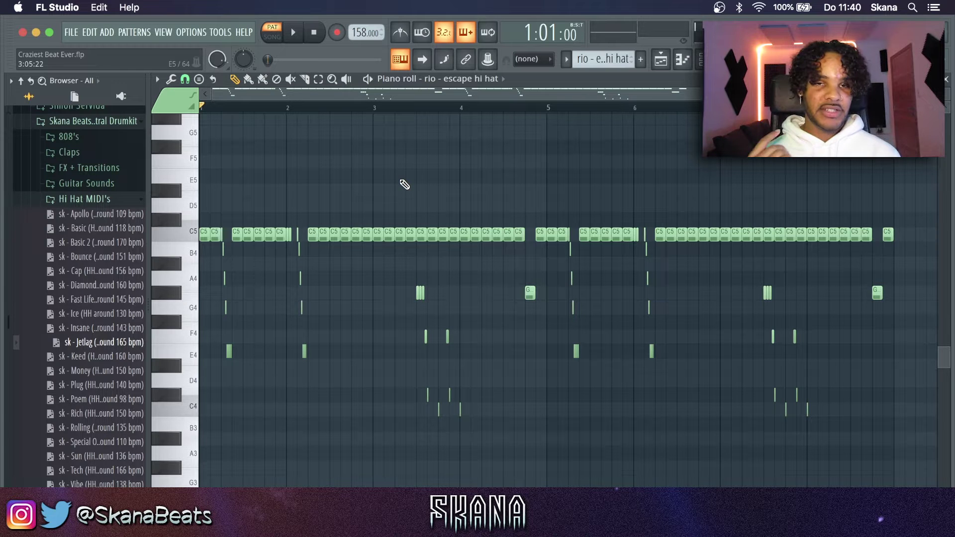
key("space")
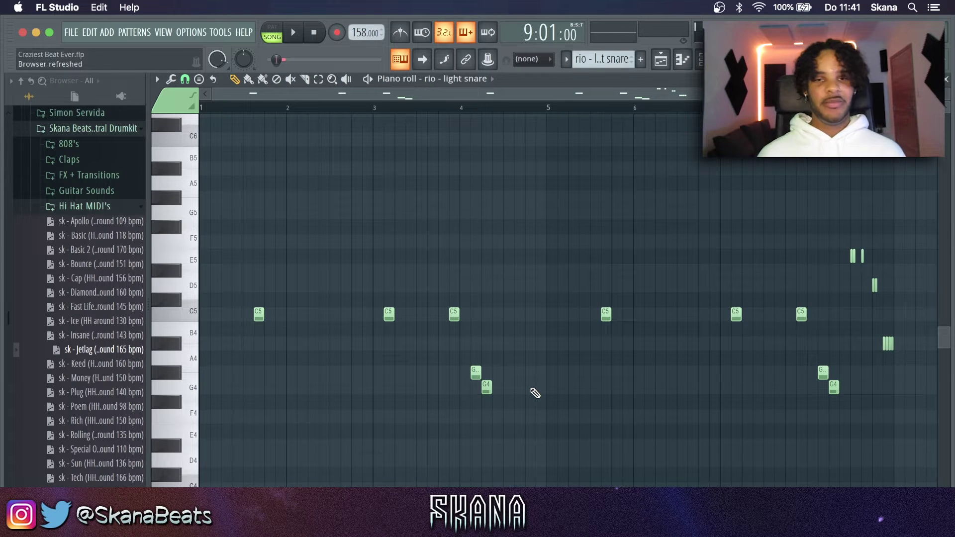
Play the song from bar 9 with the rio - light snare notes open and examine the closing snare roll.
key("space")
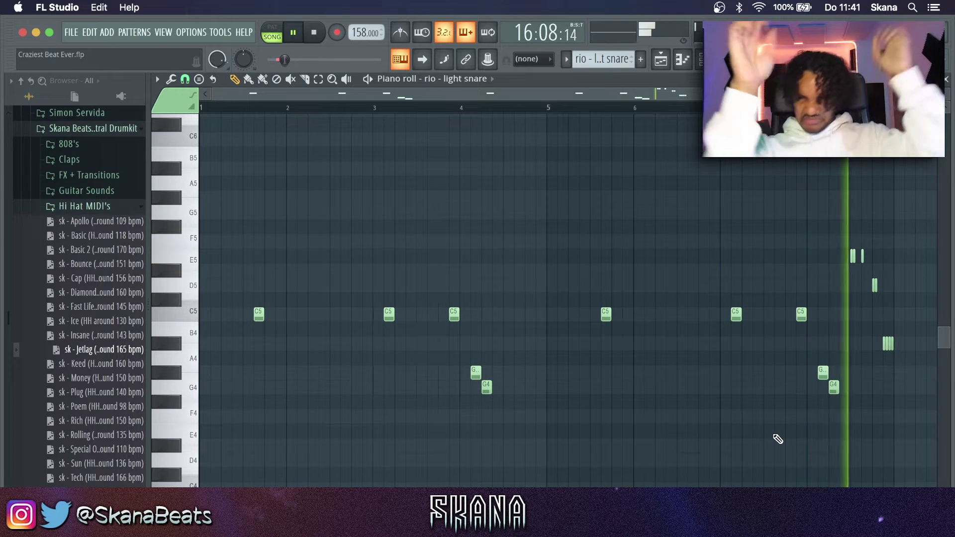
key("space")
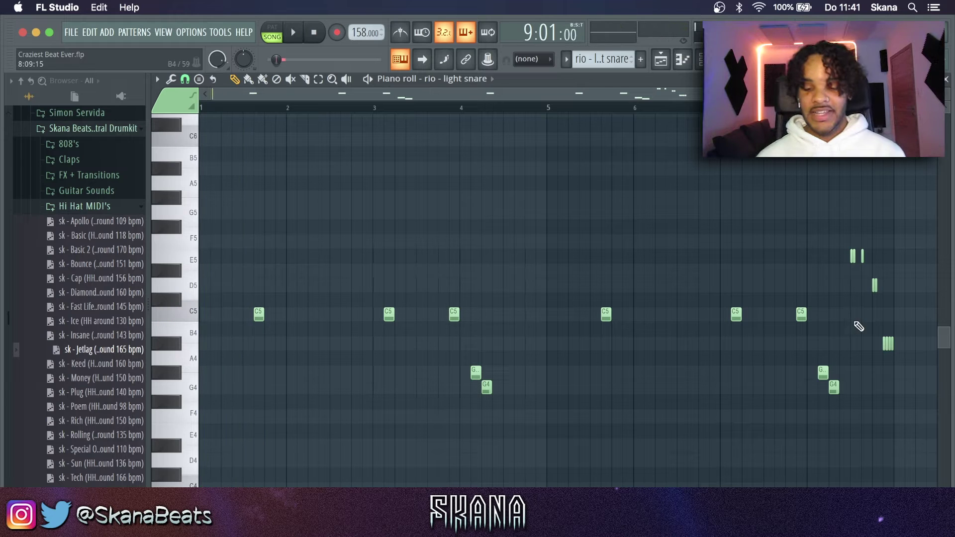
left_click_drag(900, 220, 851, 350)
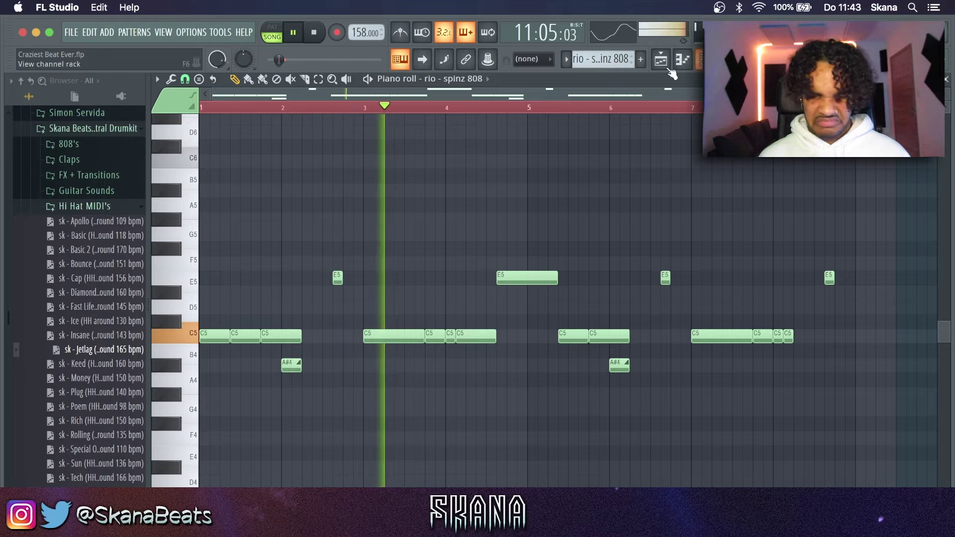
Switch from the rio - spinz 808 pattern to the rio - champ 808 pattern and show its notes in the piano roll.
scroll(617, 61, "down", 1)
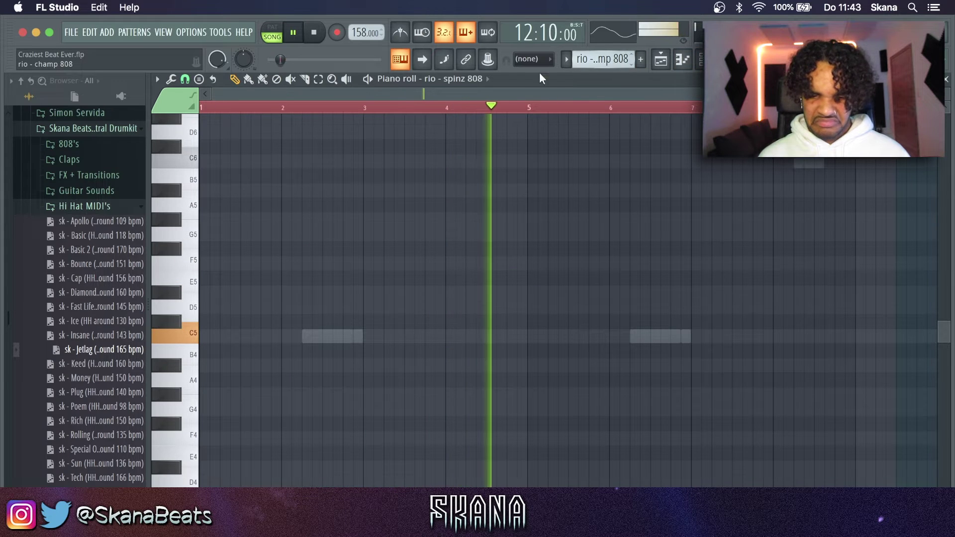
left_click(486, 79)
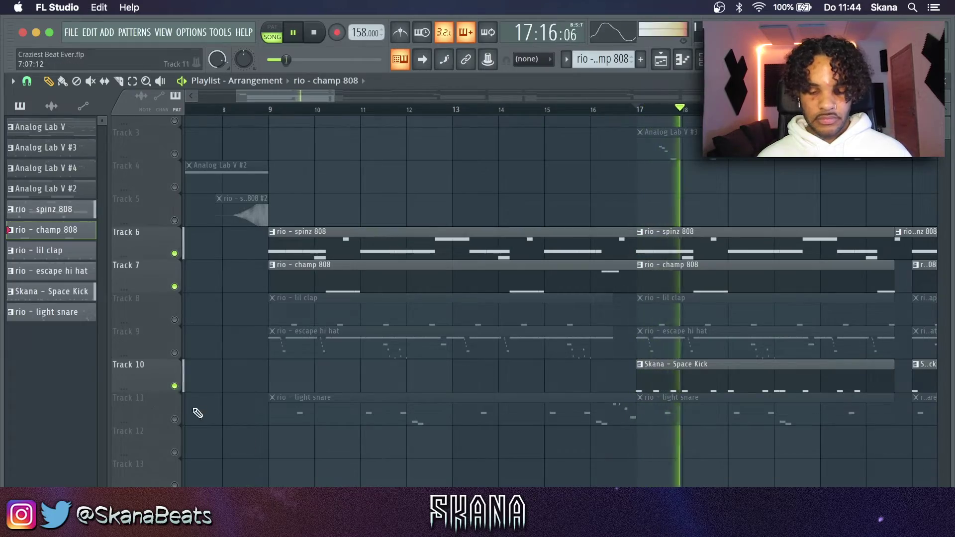
Unmute the hi hat, clap and light snare on Tracks 9, 8 and 11 while the arrangement plays.
left_click(174, 353)
left_click(174, 320)
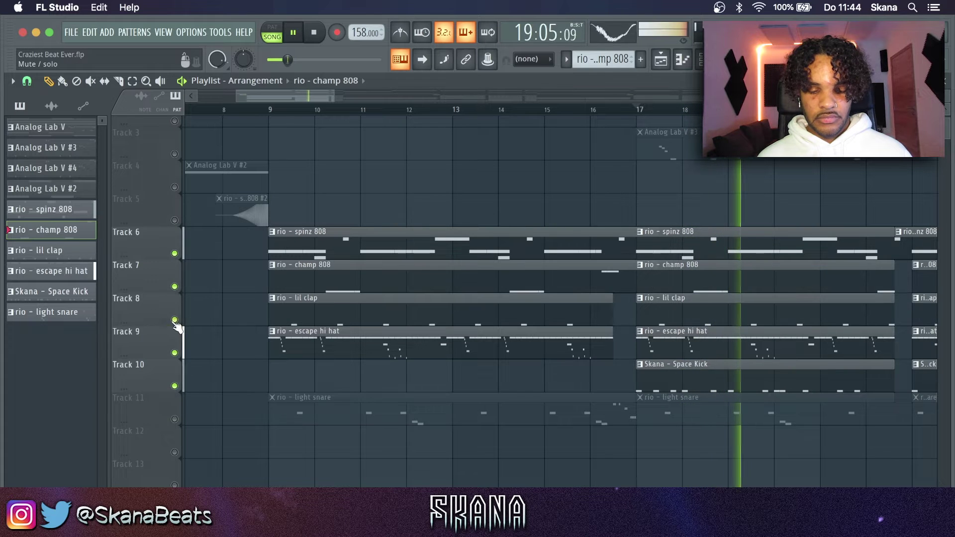
left_click(174, 419)
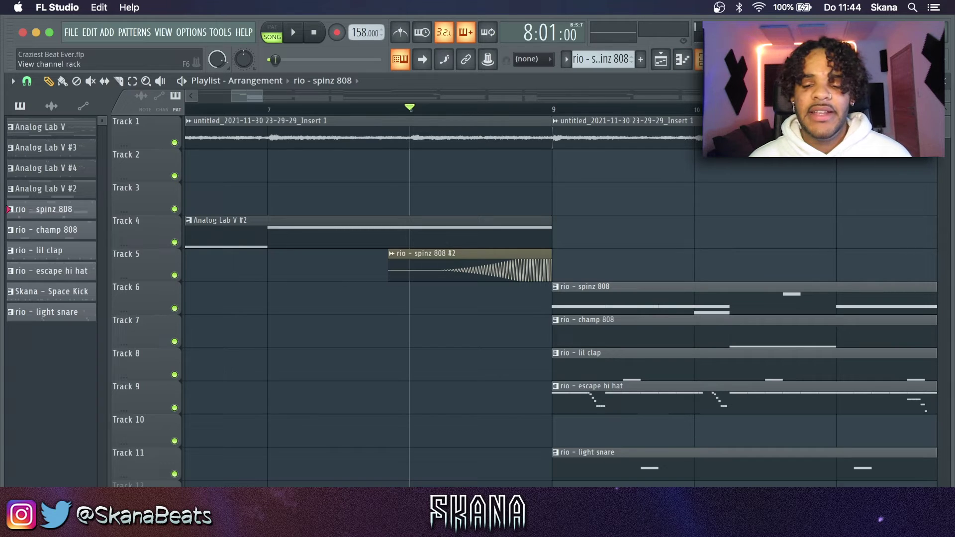
Place a copy of the rio - spinz 808 #2 audio clip on Track 7 before bar 9 and review its Reverse and fade-in settings.
left_click(705, 59)
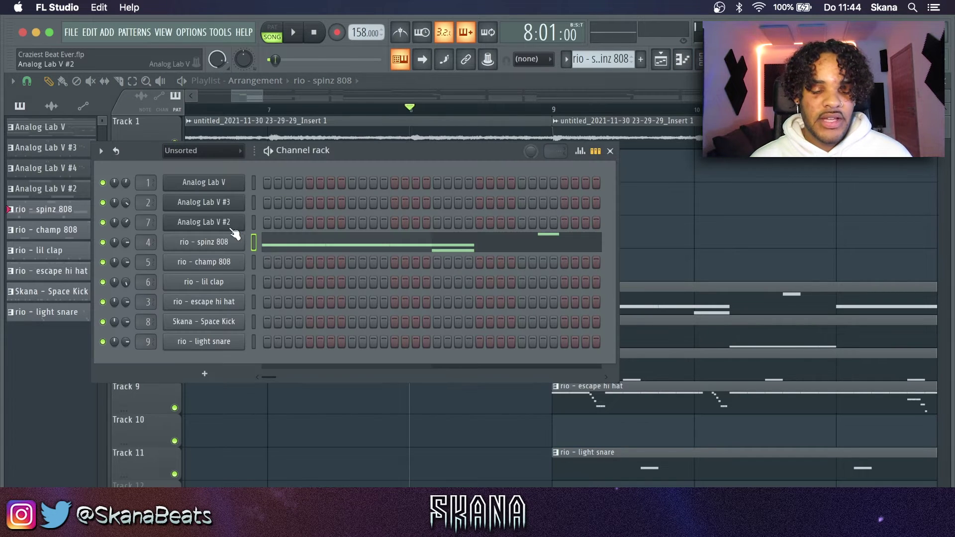
left_click(236, 242)
left_click_drag(298, 427, 415, 333)
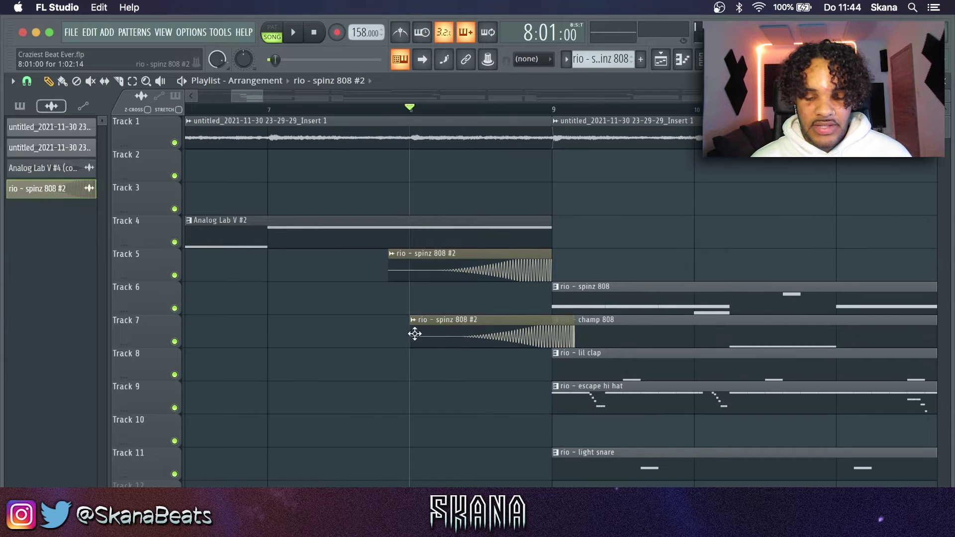
left_click_drag(476, 323, 437, 327)
double_click(437, 327)
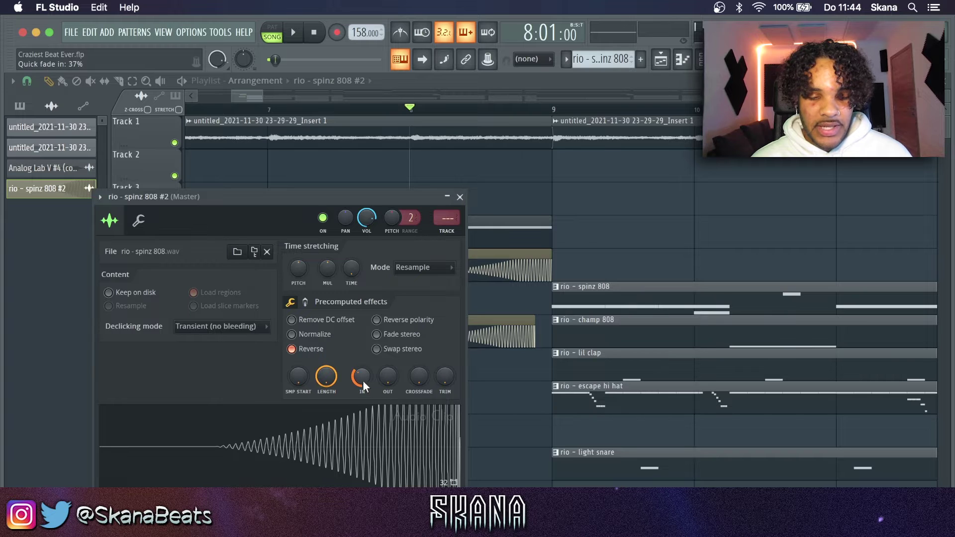
left_click(461, 197)
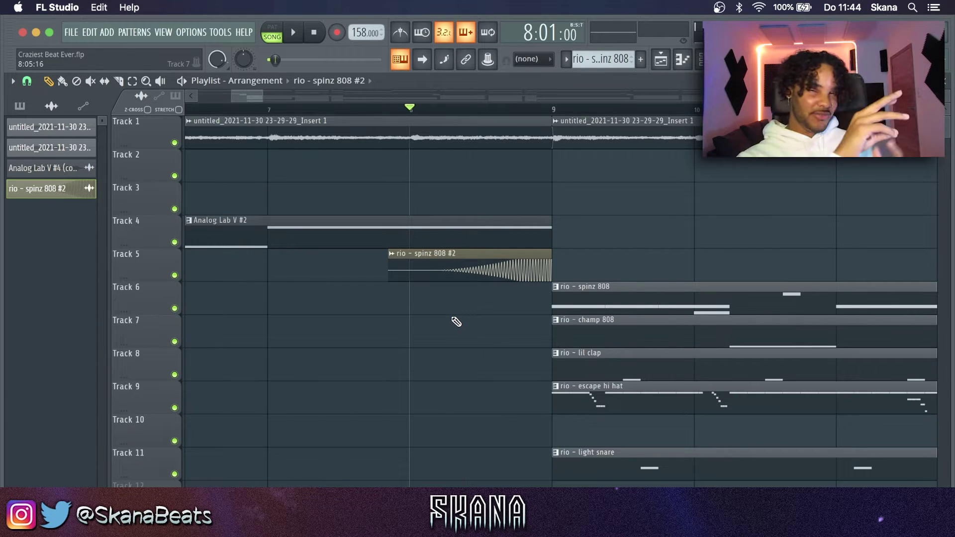
Play the arrangement from bar 7 to hear the reversed 808 lead into bar 9.
left_click(269, 108)
key("space")
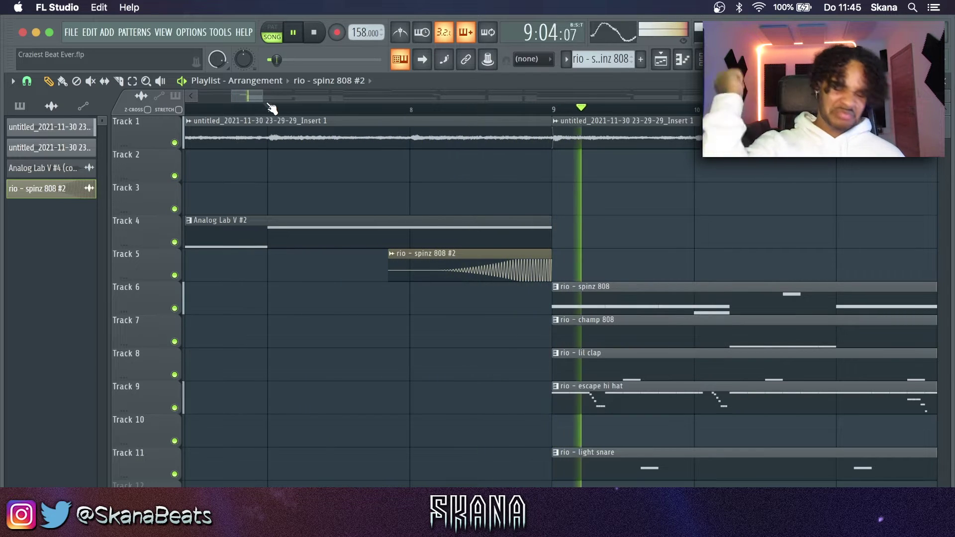
scroll(497, 257, "down", 2)
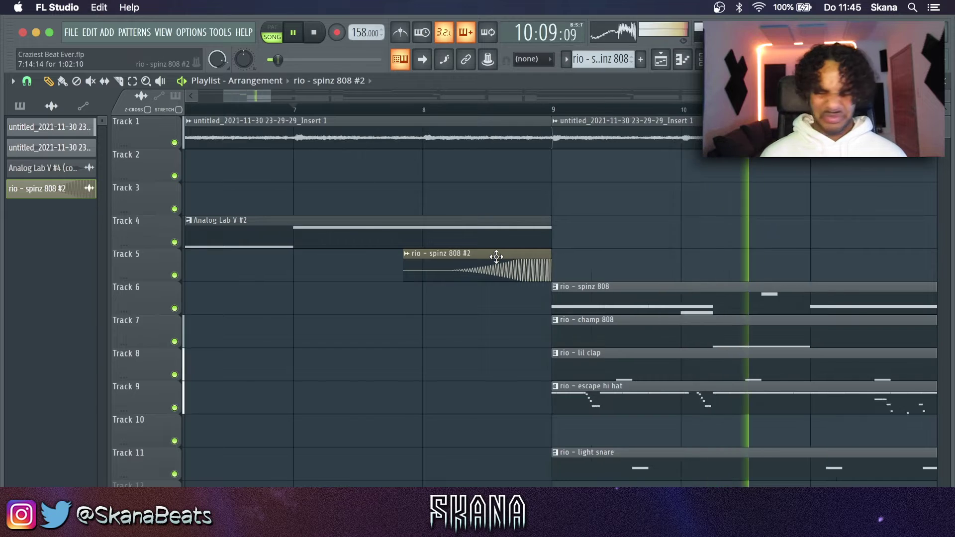
scroll(497, 256, "down", 4)
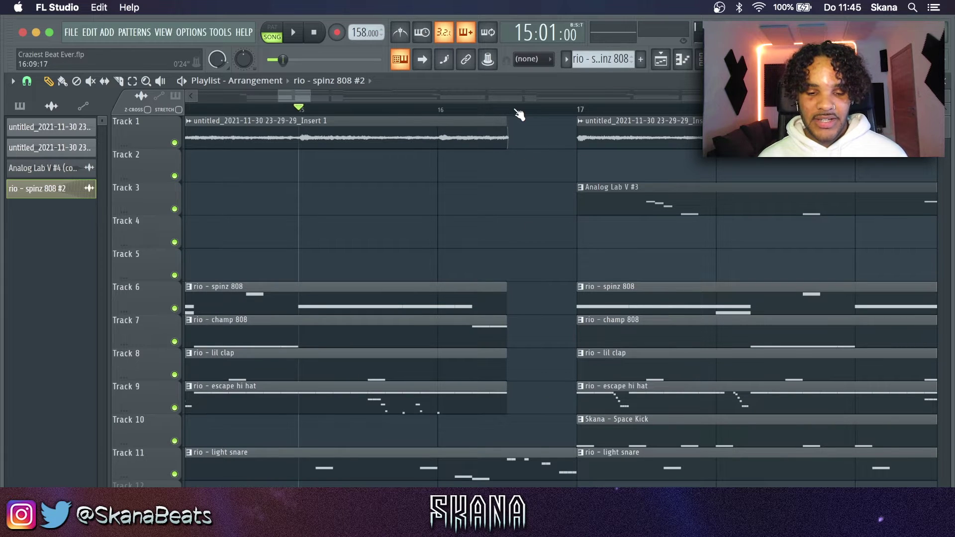
Highlight the melody, 808, clap and hi hat clips ending before bar 17 and inspect the breaks before bars 17 and 23.
left_click_drag(518, 124, 508, 417)
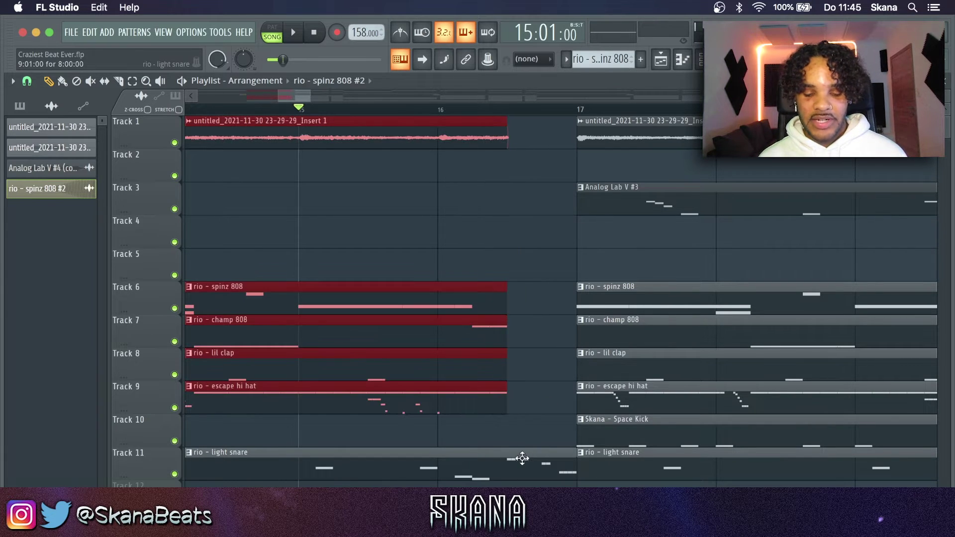
left_click(522, 458)
scroll(522, 458, "right", 10)
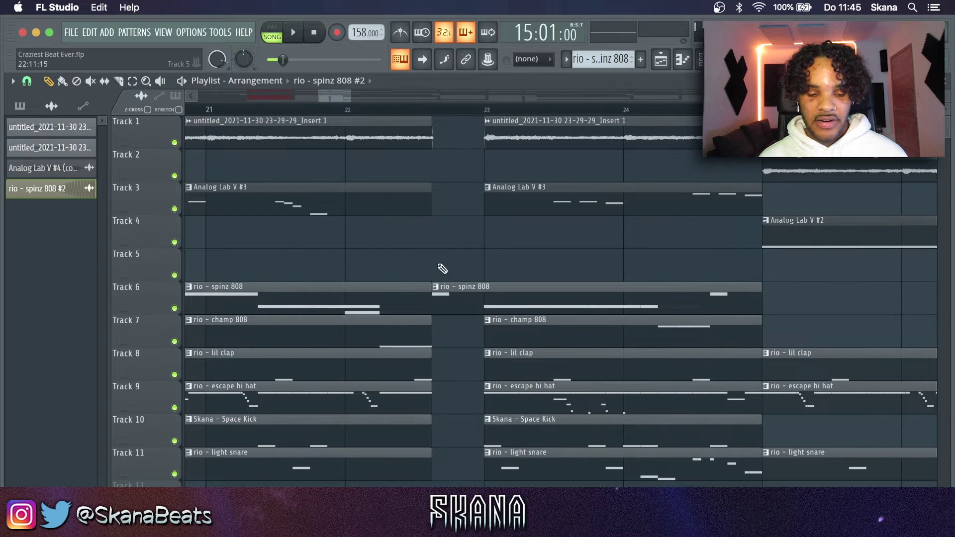
scroll(442, 269, "up", 5)
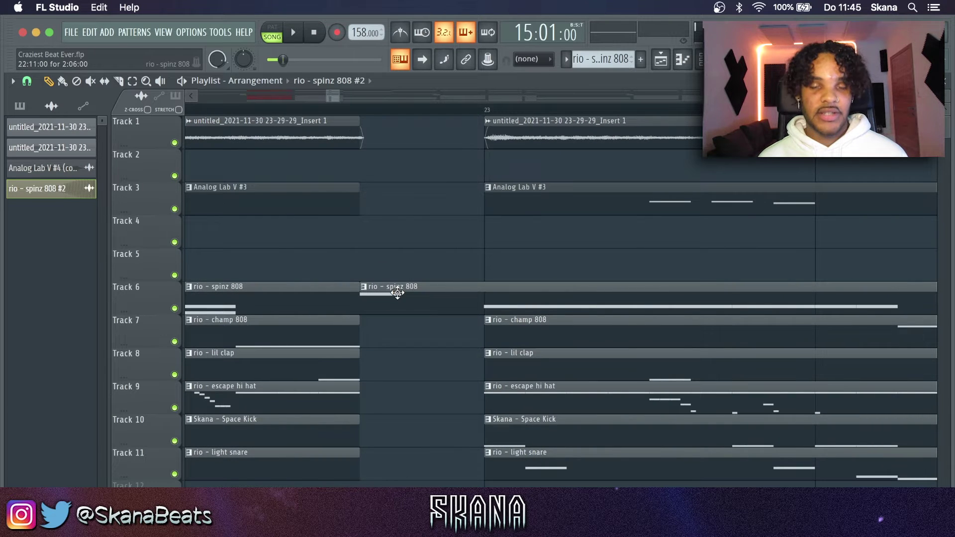
scroll(408, 279, "down", 8)
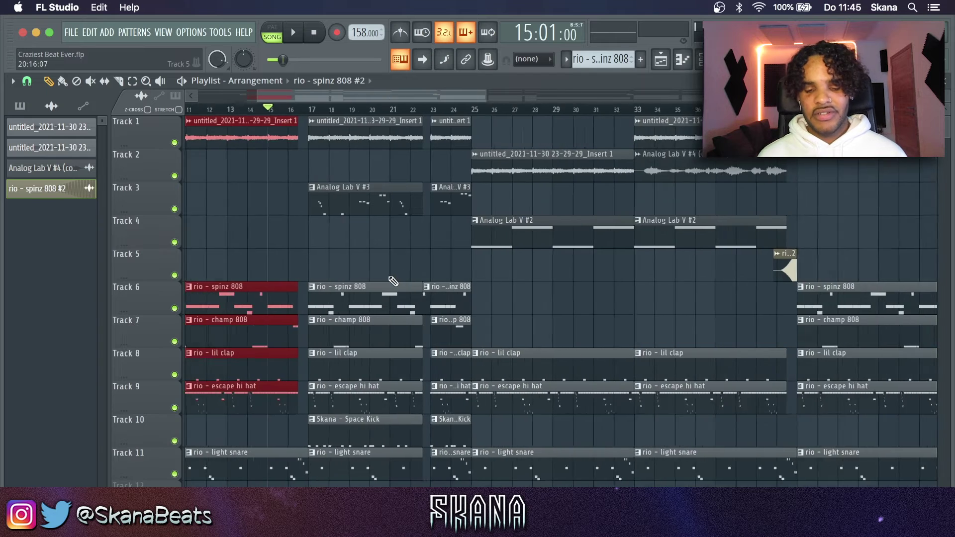
left_click(487, 305)
Play the section starting at bar 25, where the 808 tracks are left empty.
scroll(381, 112, "right", 4)
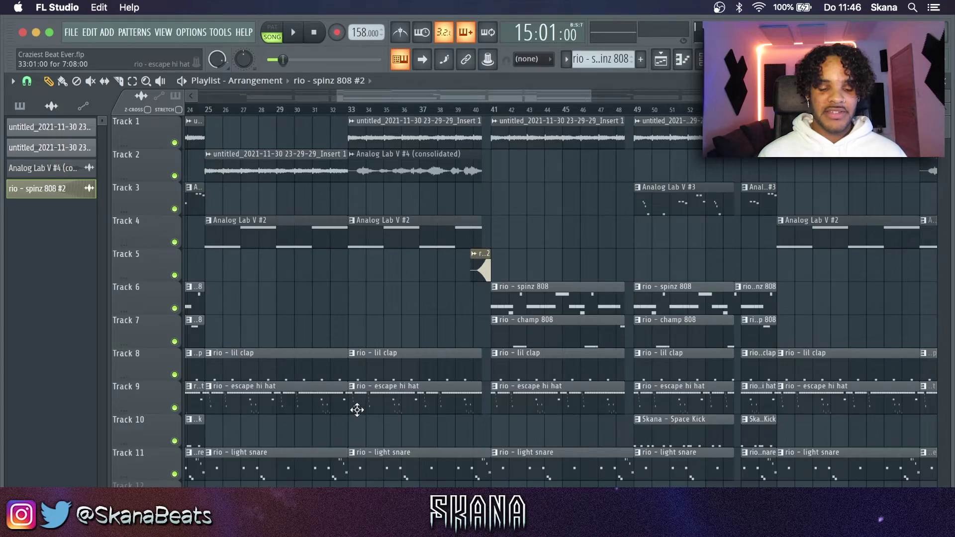
scroll(280, 399, "down", 2)
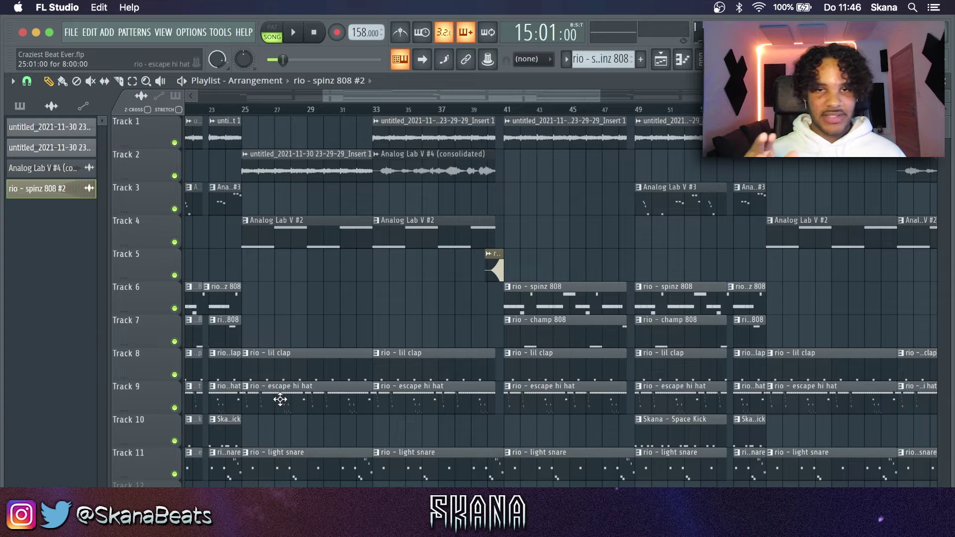
key("space")
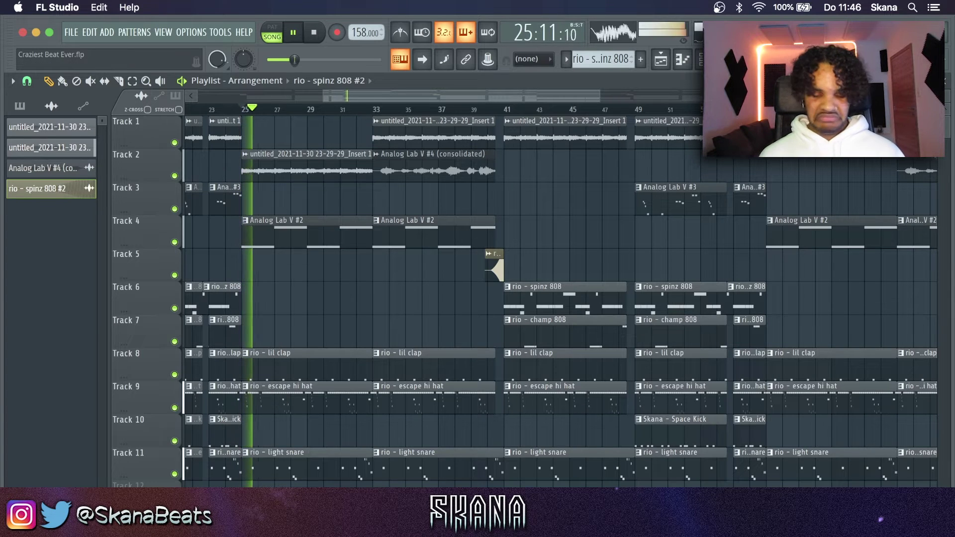
scroll(185, 370, "up", 3)
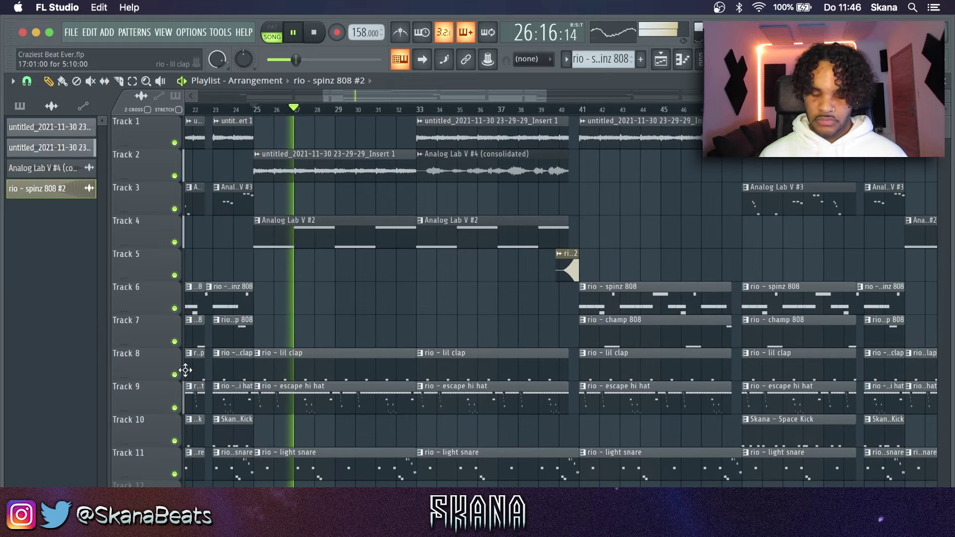